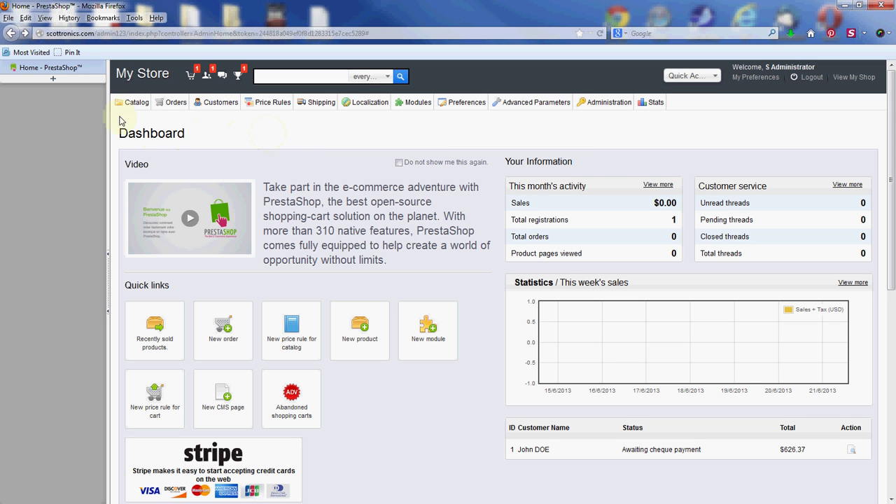
# Reveal the Catalog submenu in the admin menu over the dashboard
pyautogui.moveTo(127, 105)
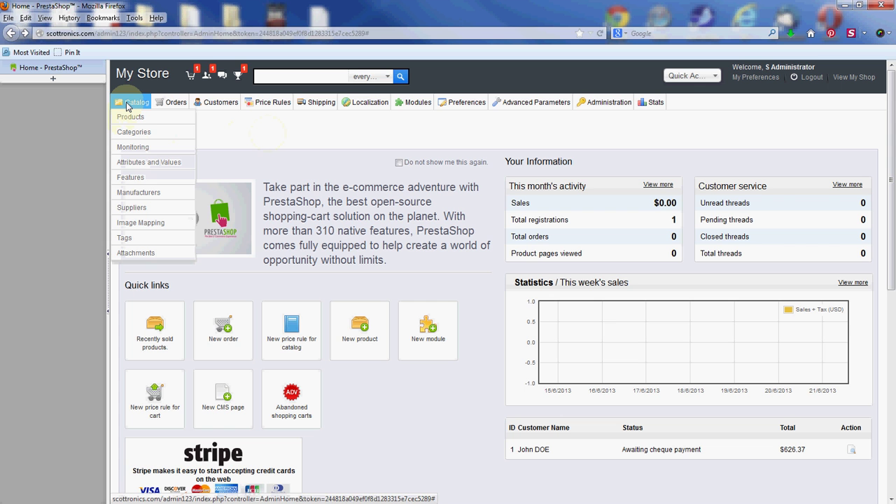
# Go to Catalog > Categories, listing iPods, Accessories and Laptops
pyautogui.click(130, 137)
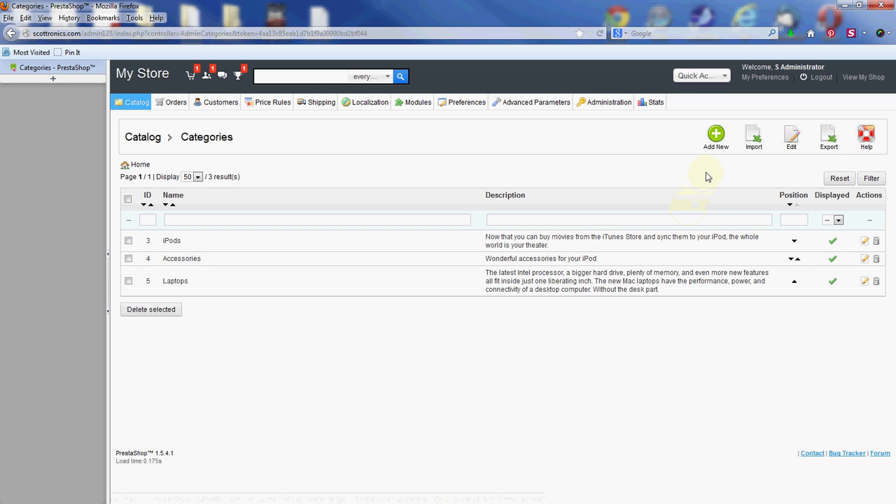
# Start a new category named Samsung, keeping Home as its parent category
pyautogui.click(716, 136)
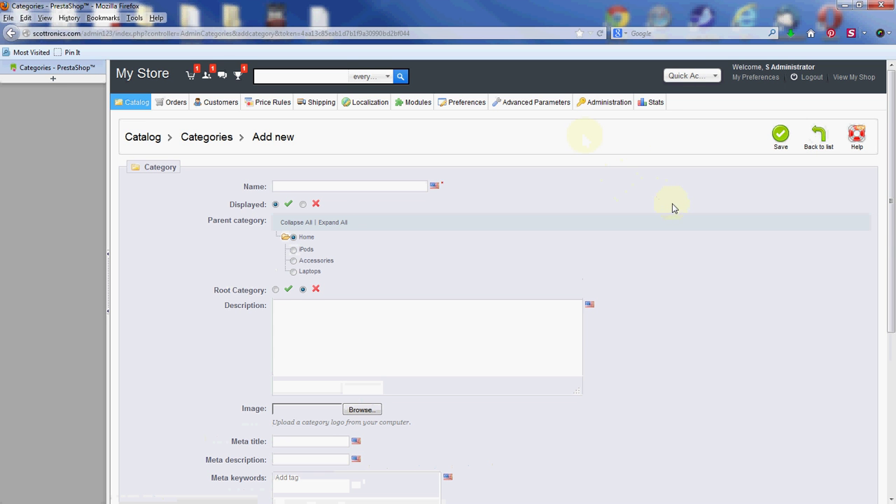
pyautogui.scroll(-2, 670, 218)
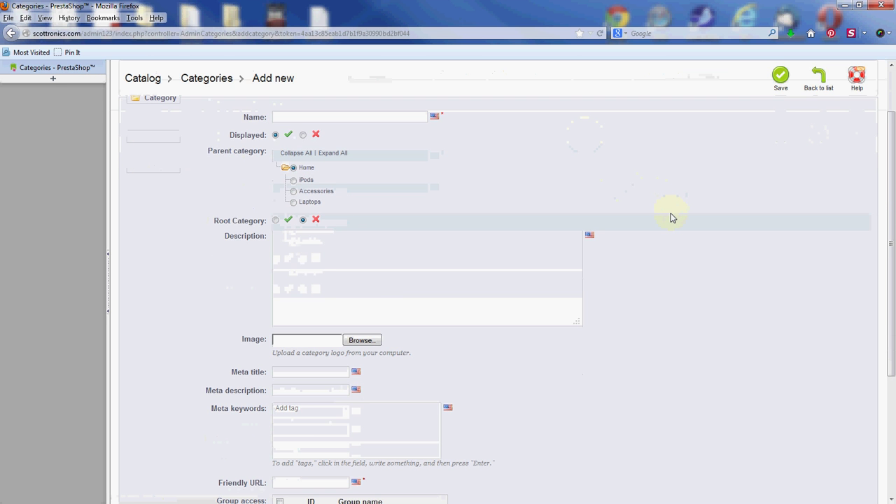
pyautogui.click(406, 117)
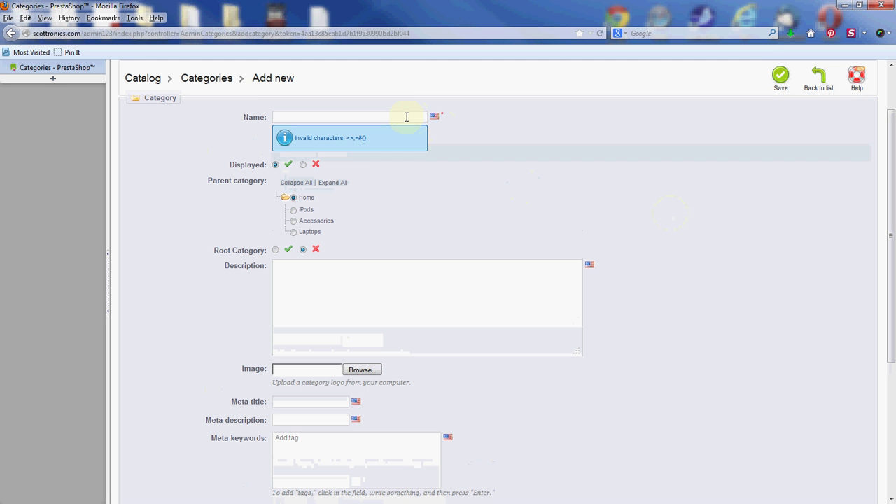
pyautogui.write('Samsun')
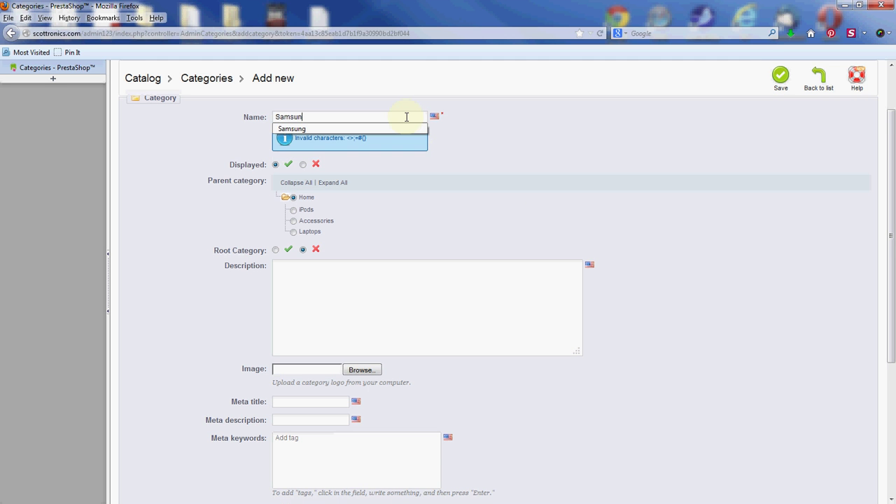
pyautogui.write('g')
pyautogui.press('Down')
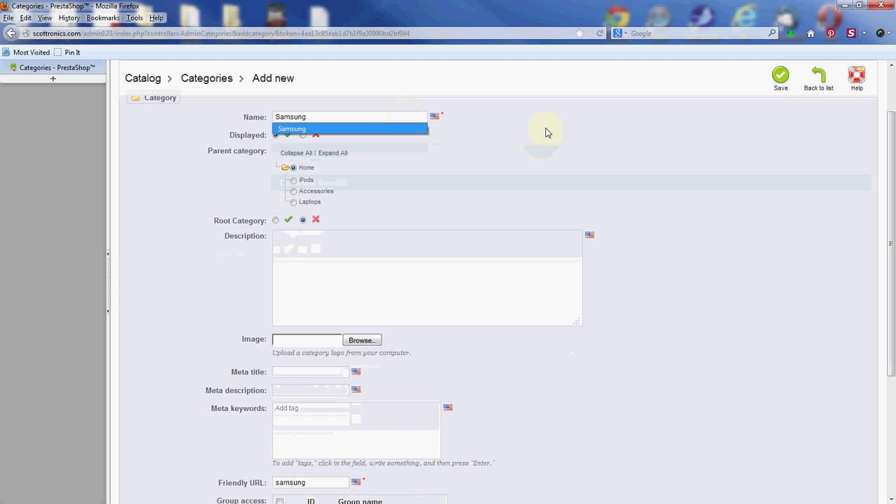
pyautogui.press('Return')
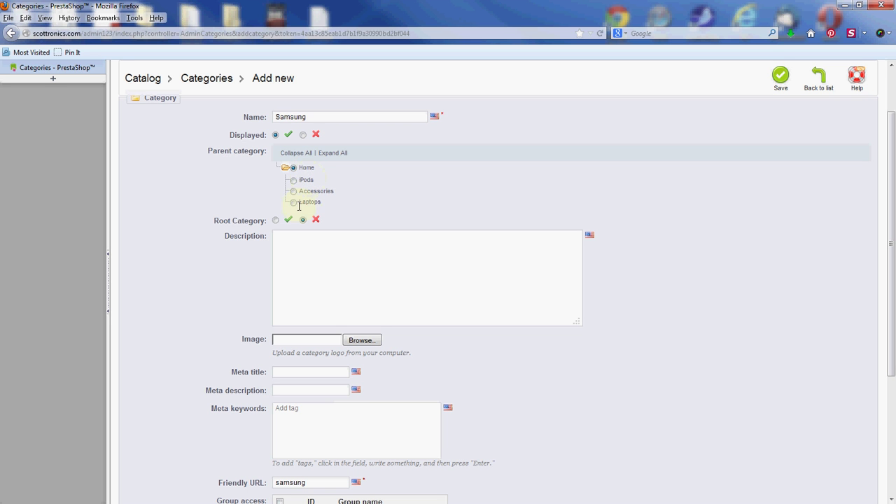
pyautogui.click(294, 202)
pyautogui.click(293, 168)
# Write the description 'Samsung products for sale. Phones, laptops, tablets and more! Find new and used items here.'
pyautogui.click(331, 241)
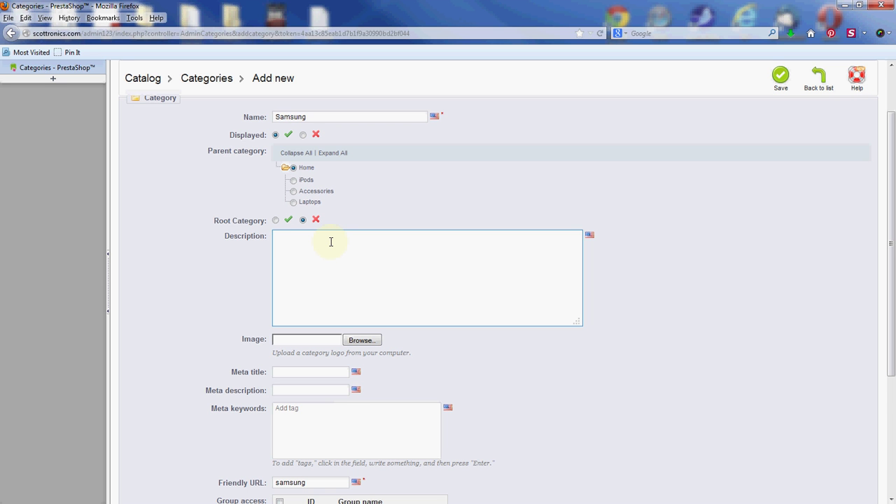
pyautogui.write('Samsung products for sale. Phones, ')
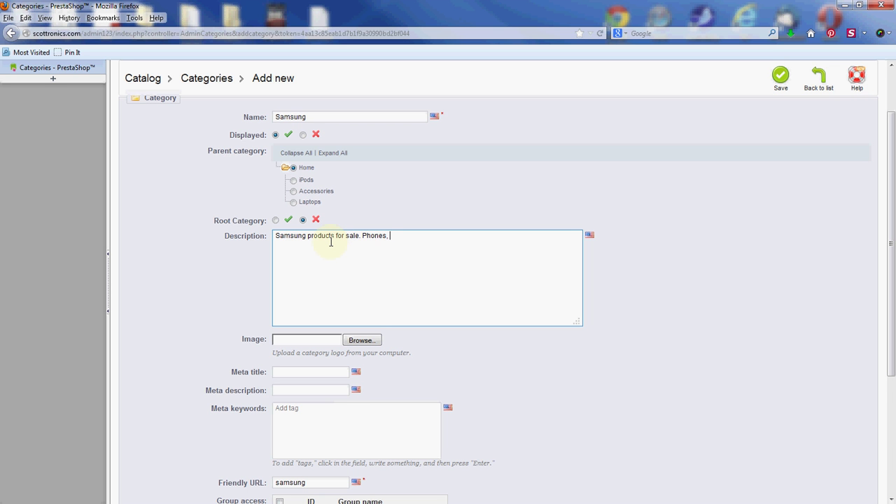
pyautogui.write('laptops, tablets and more! Find new and')
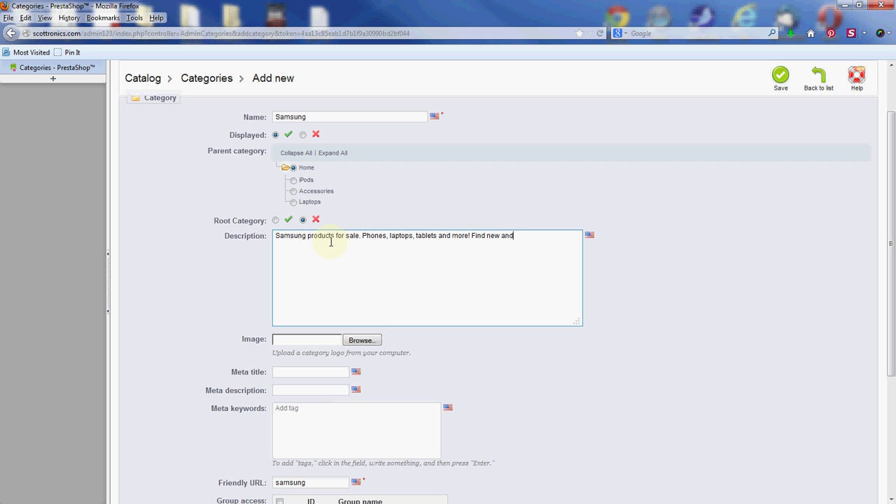
pyautogui.write(' used items here.')
pyautogui.scroll(-4, 666, 313)
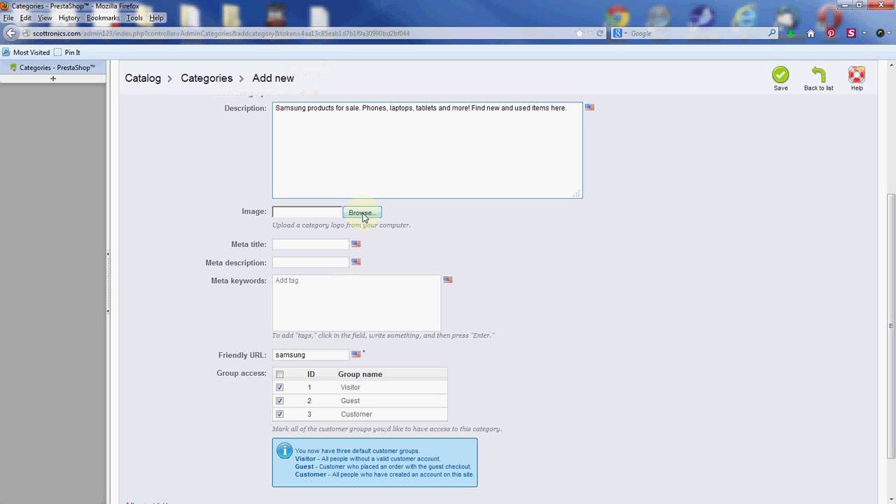
# Set the meta title to 'Samsung Products'
pyautogui.click(292, 243)
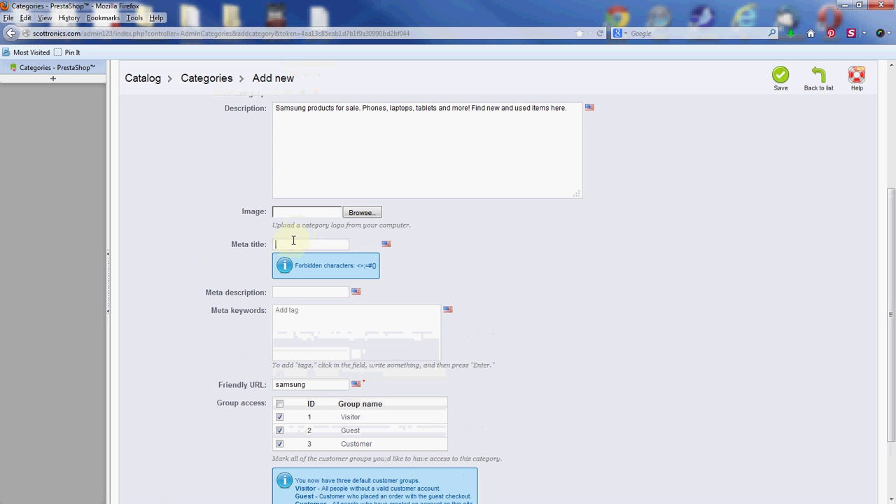
pyautogui.write('S')
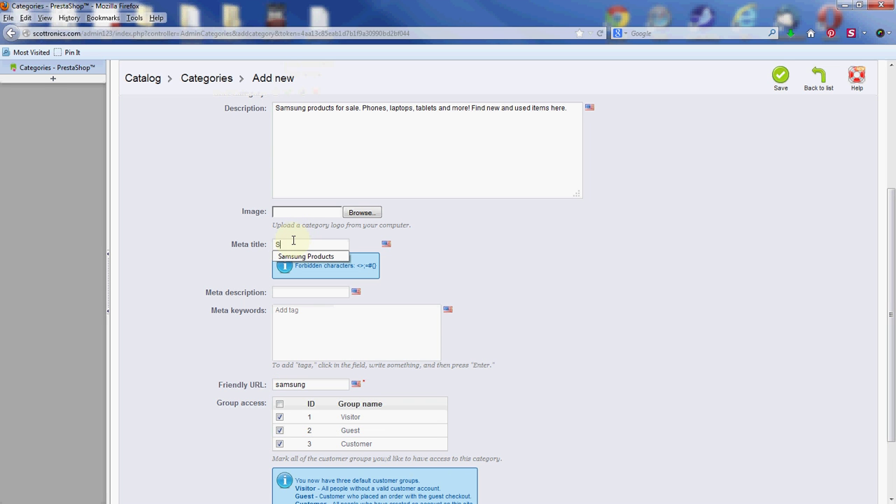
pyautogui.write('amsung P')
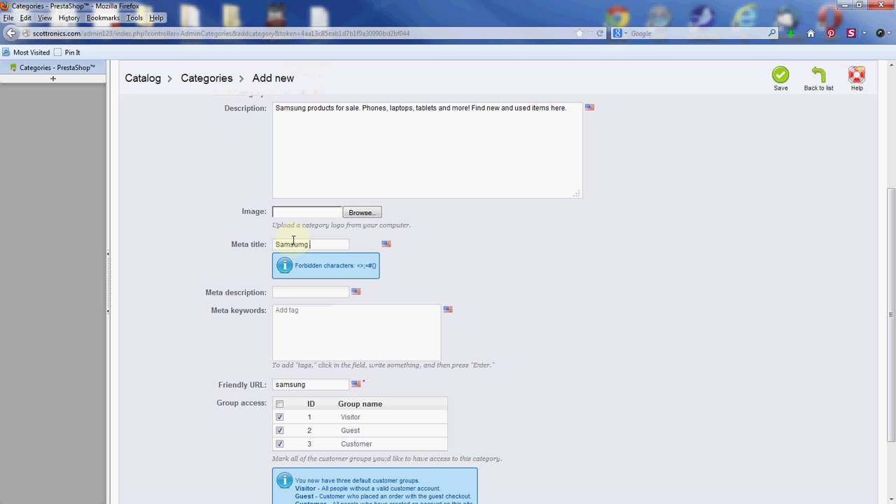
pyautogui.press('BackSpace')
pyautogui.press('BackSpace')
pyautogui.press('BackSpace')
pyautogui.press('BackSpace')
pyautogui.write('n')
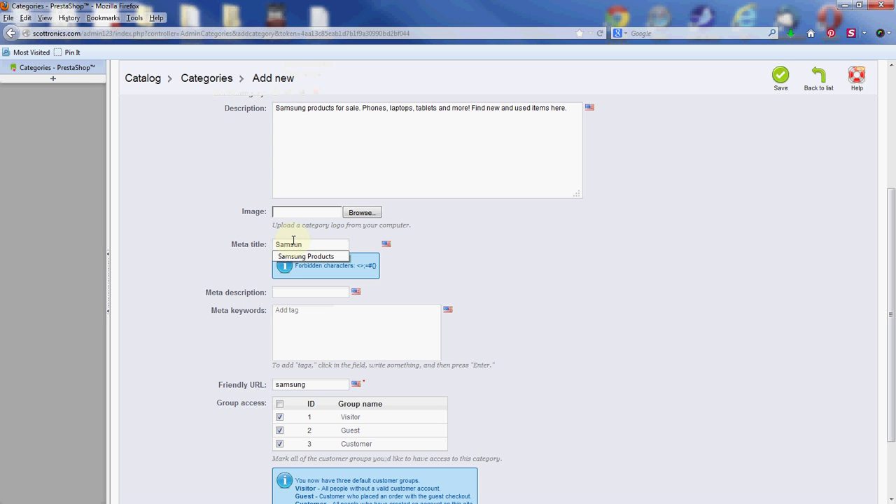
pyautogui.write('g Products')
pyautogui.click(530, 295)
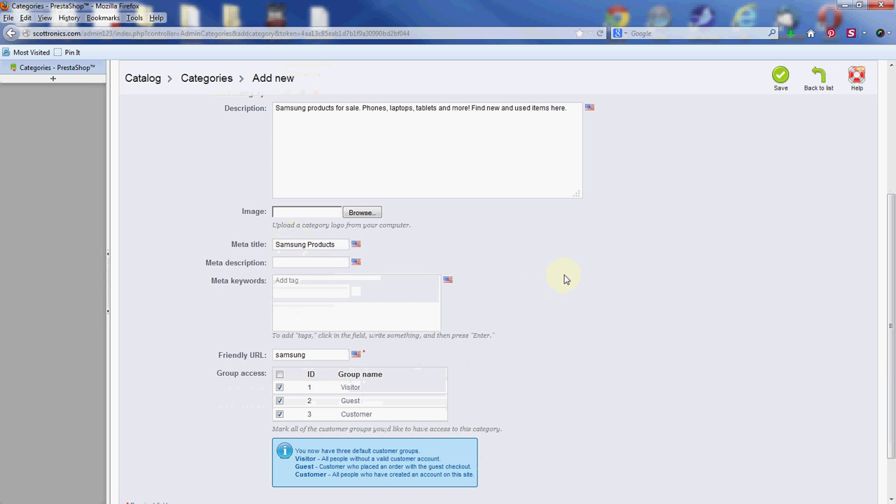
# Set the meta description to 'Samsung products for sale.'
pyautogui.click(323, 263)
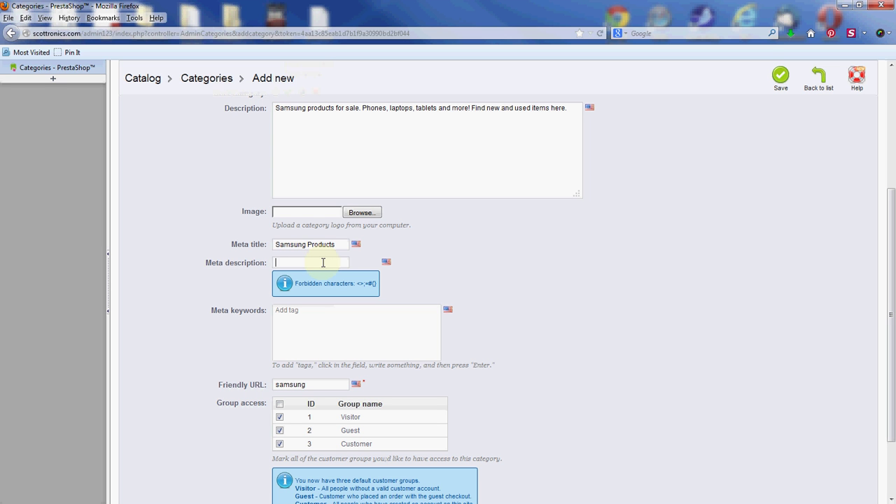
pyautogui.write('Sa')
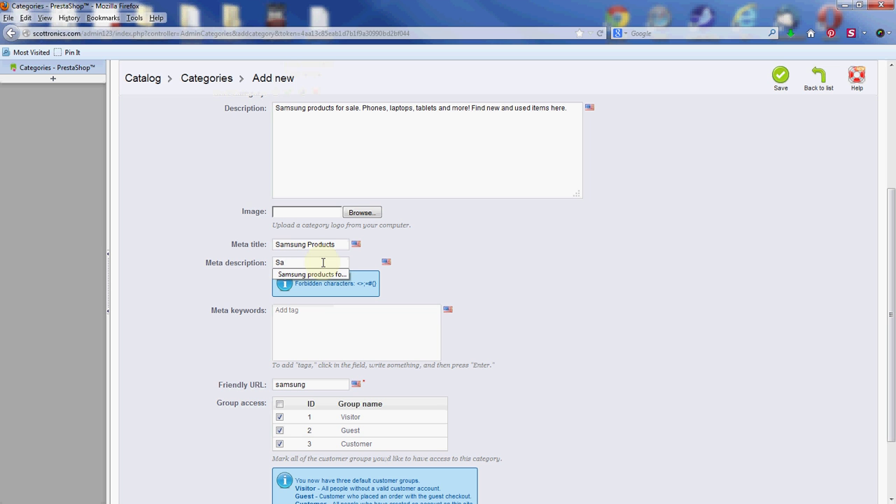
pyautogui.write('msung prod')
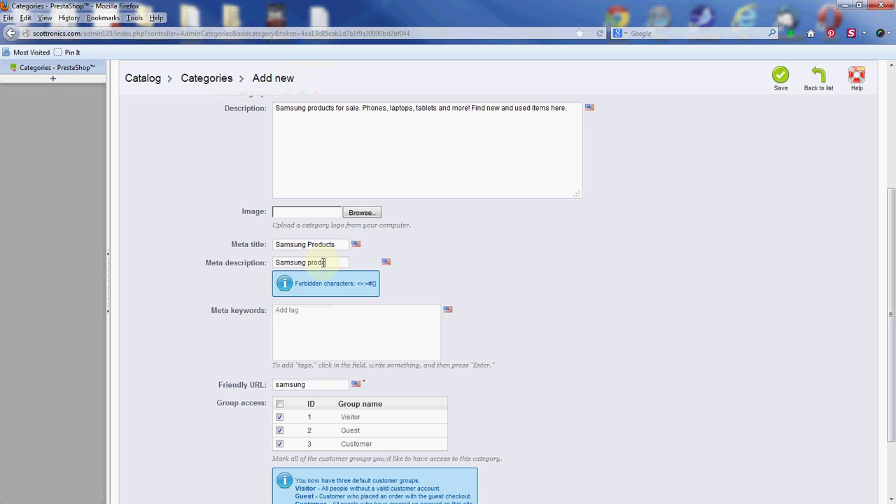
pyautogui.write('ucts ')
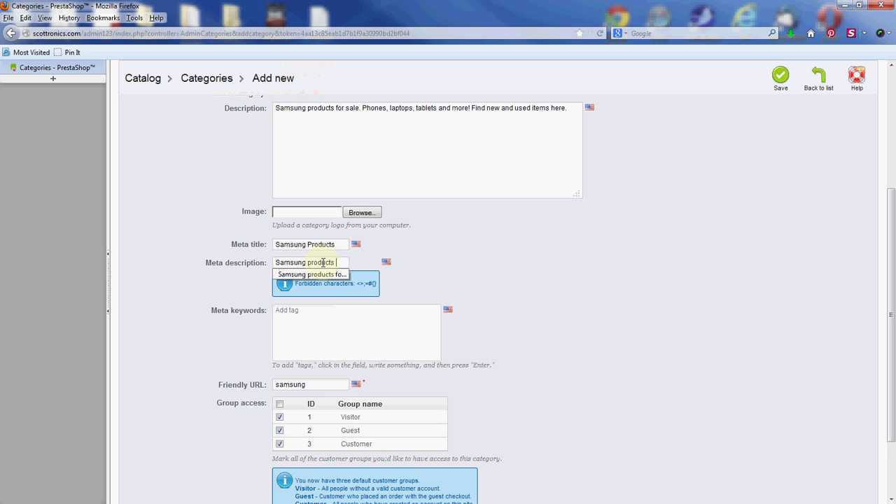
pyautogui.write('for sale')
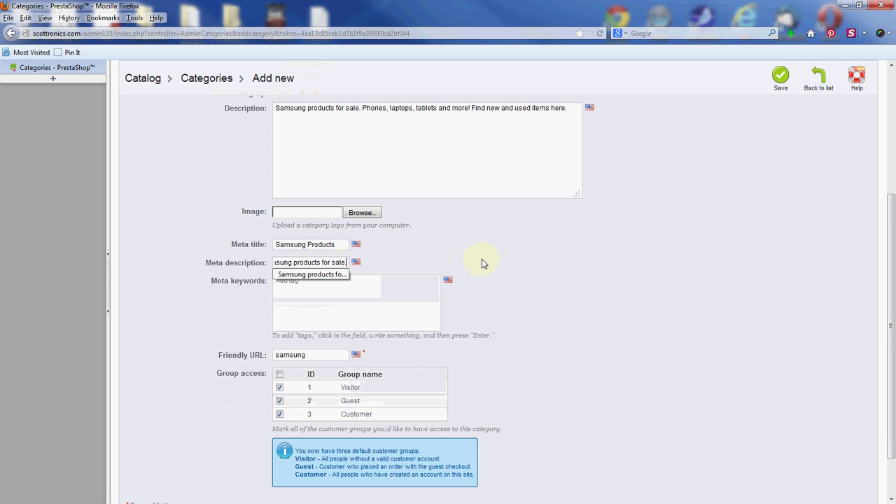
pyautogui.write('.')
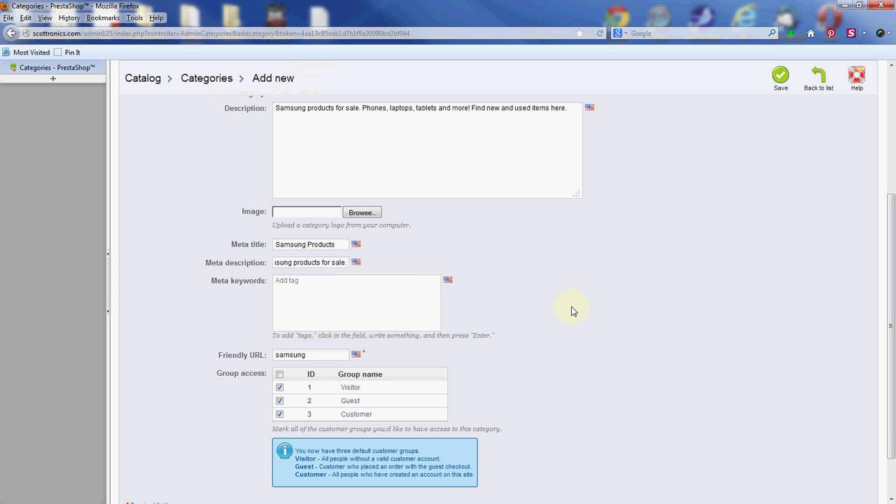
pyautogui.scroll(-2, 570, 309)
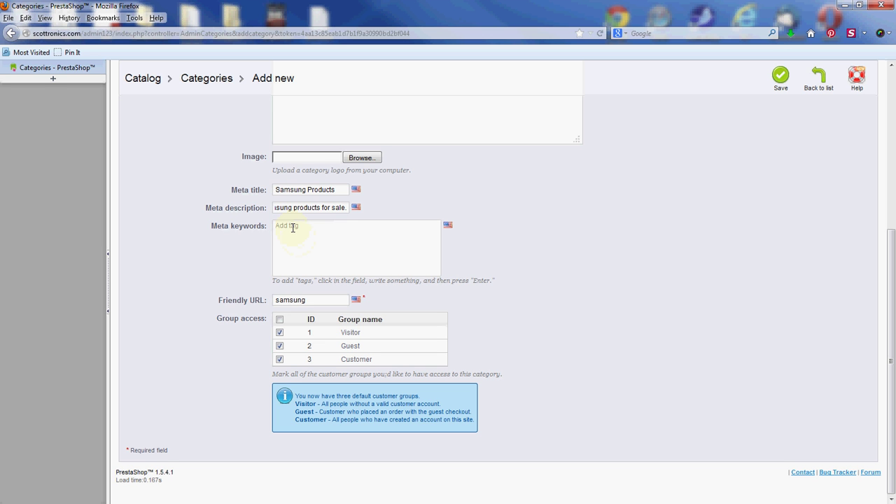
# Add meta keyword tags samsung, phones, laptop and tablets
pyautogui.write('samsung')
pyautogui.press('Return')
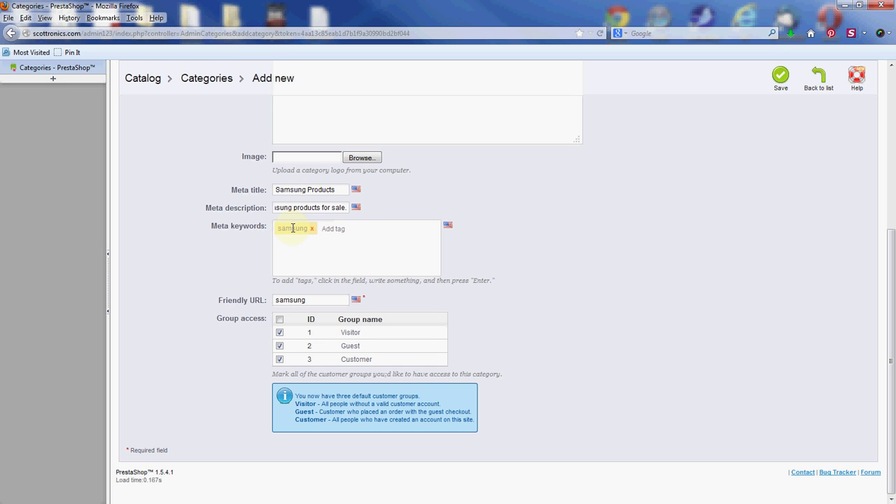
pyautogui.write('phones')
pyautogui.press('Return')
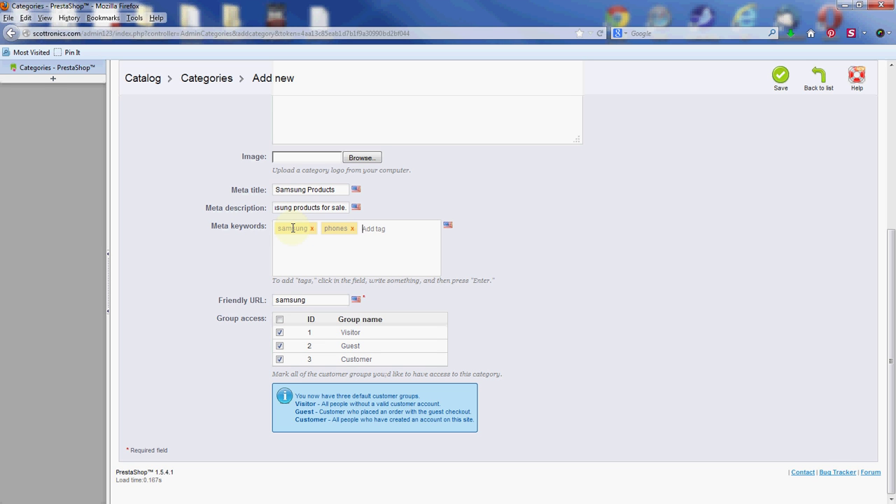
pyautogui.write('laptop')
pyautogui.press('Return')
pyautogui.write('tab')
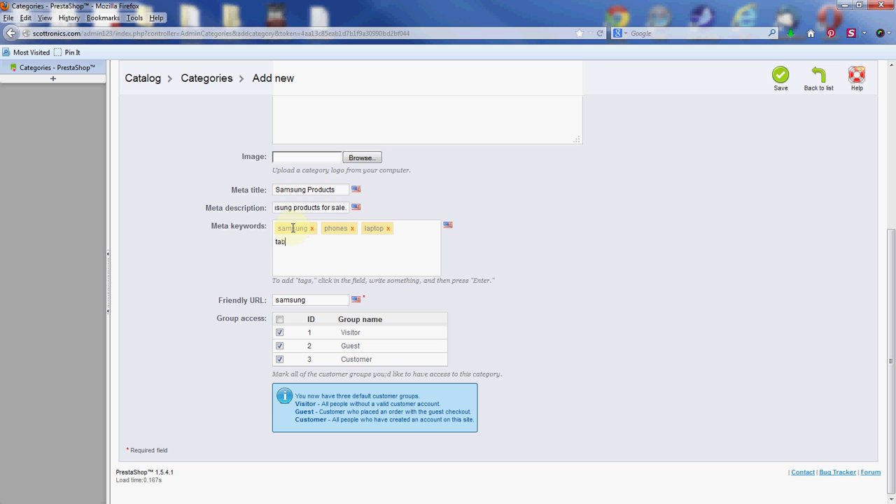
pyautogui.write('lets')
pyautogui.press('Return')
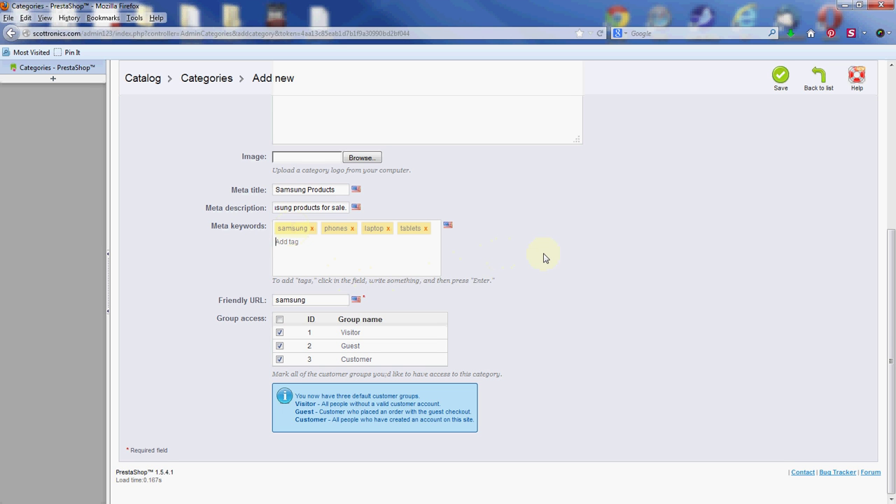
pyautogui.scroll(2, 590, 260)
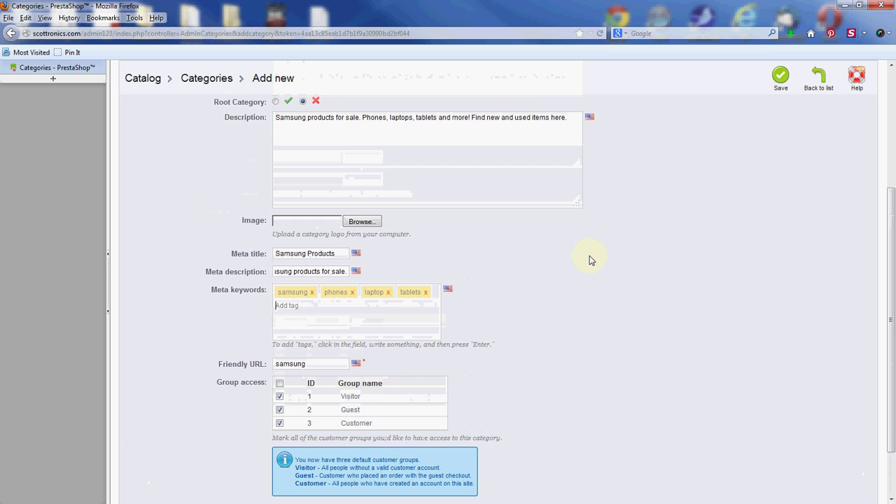
pyautogui.scroll(-2, 590, 260)
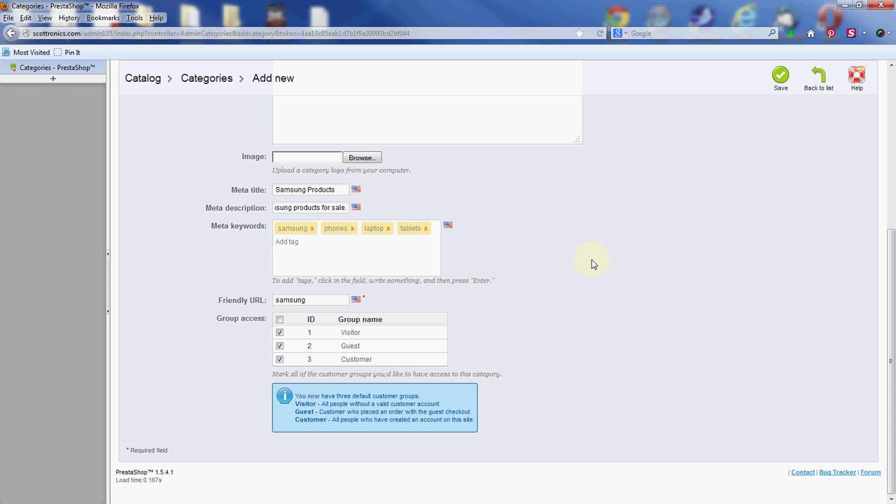
pyautogui.click(570, 276)
pyautogui.click(578, 281)
pyautogui.click(280, 345)
pyautogui.click(280, 334)
pyautogui.click(280, 334)
pyautogui.click(280, 347)
pyautogui.scroll(5, 673, 341)
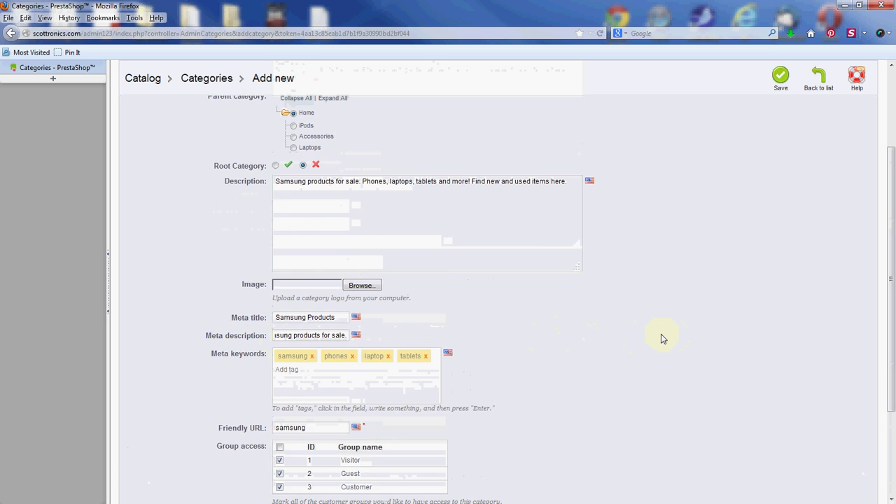
pyautogui.scroll(2, 670, 335)
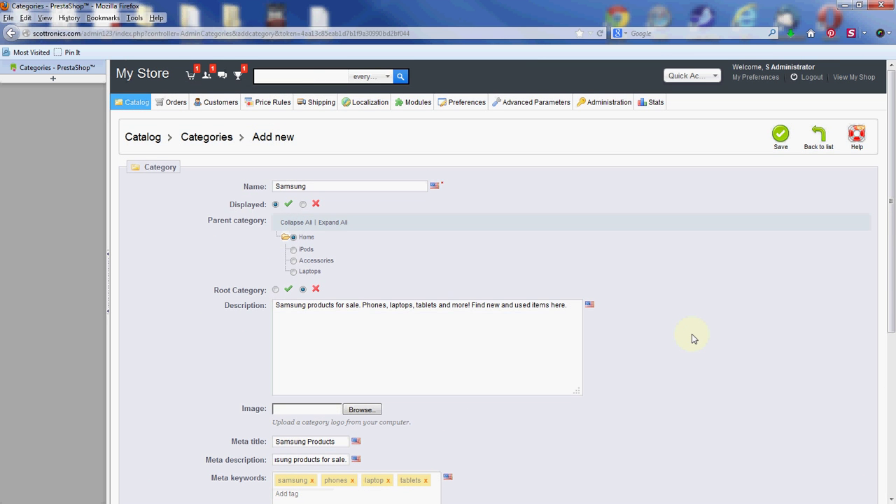
# Save the new Samsung category and see the Creation successful confirmation
pyautogui.click(780, 140)
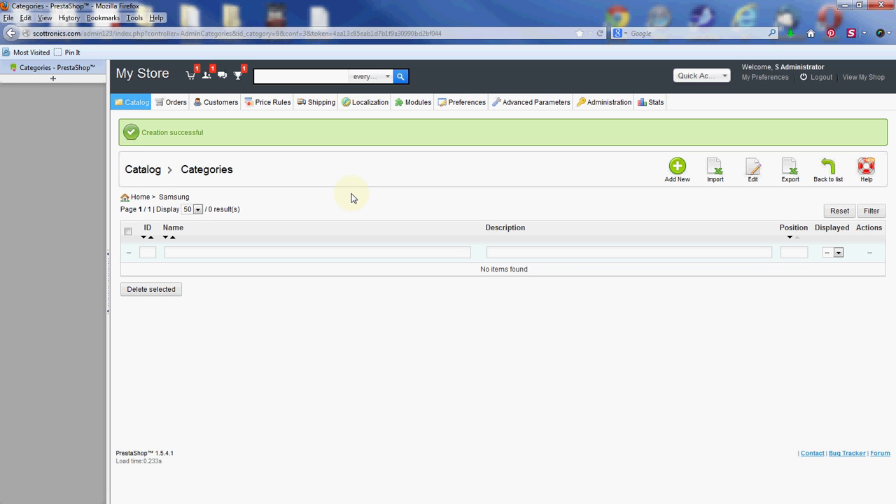
pyautogui.moveTo(133, 109)
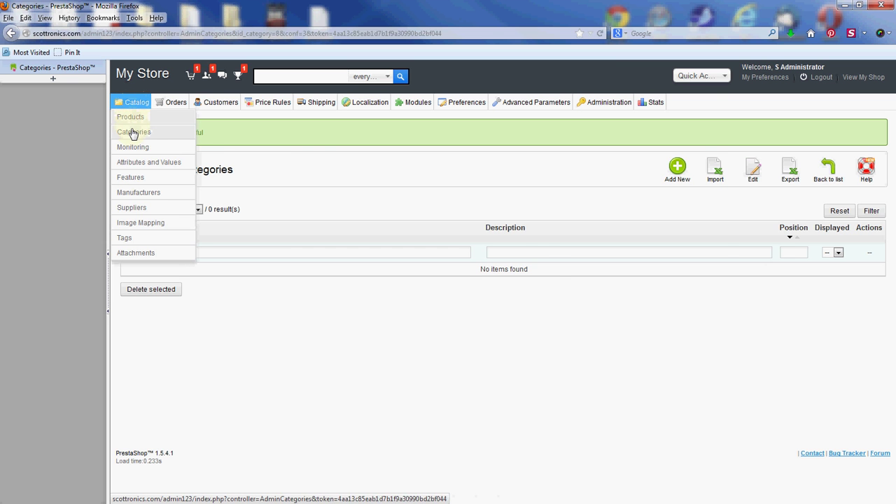
# Return to the top-level category list, now showing Samsung as ID 8
pyautogui.click(133, 133)
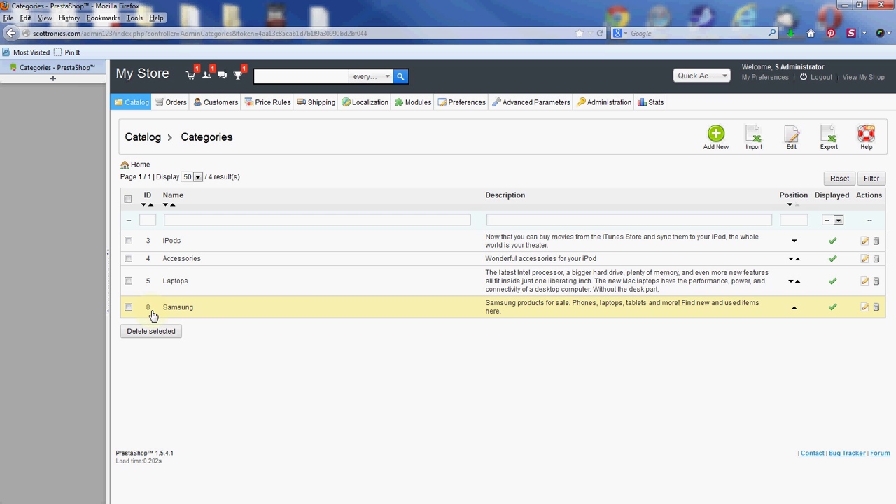
# Load the scottronics.com storefront in a new tab and find Samsung in its Categories block
pyautogui.click(54, 79)
pyautogui.write('scottronics.com/')
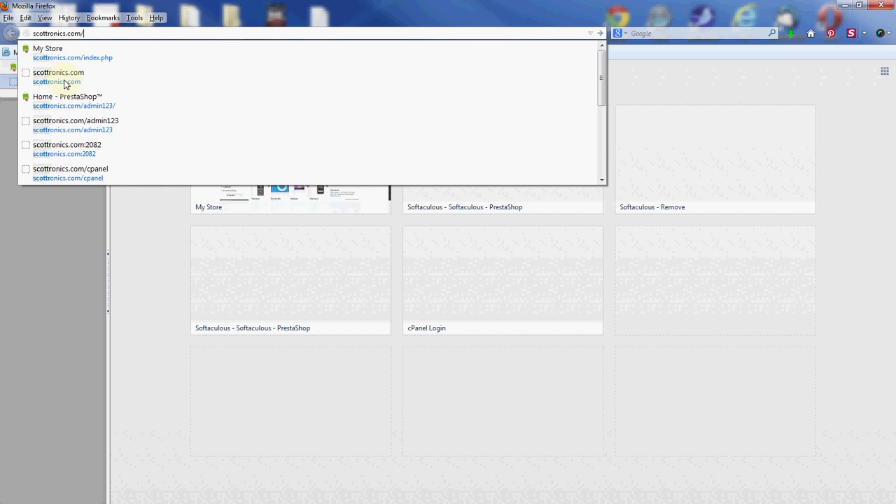
pyautogui.click(65, 83)
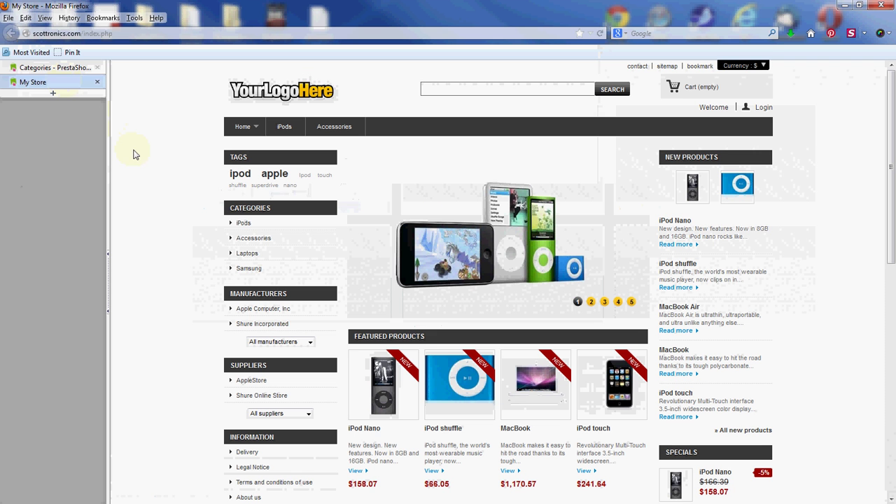
pyautogui.click(244, 224)
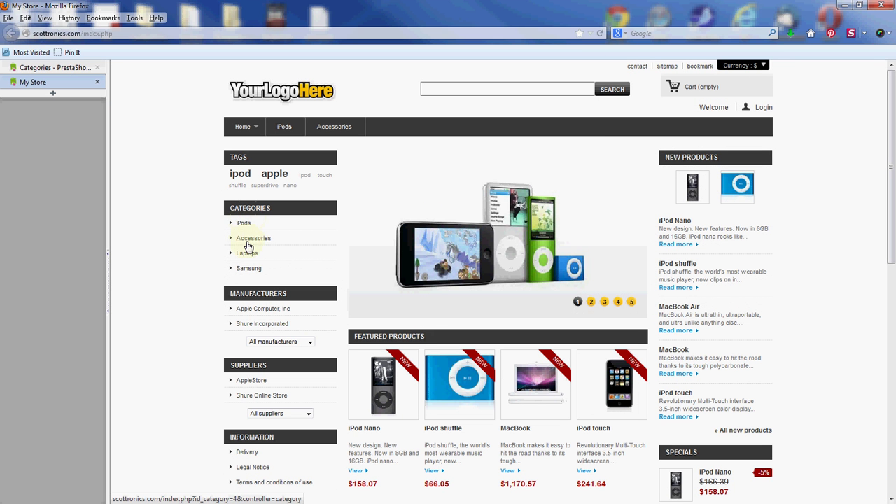